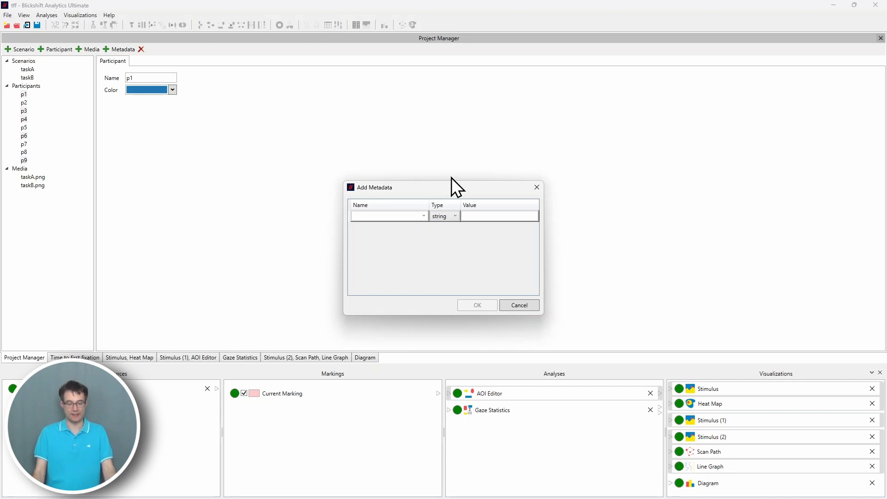
Add a string metadata entry named Level of experience with value high level to the selected participants.
click(386, 216)
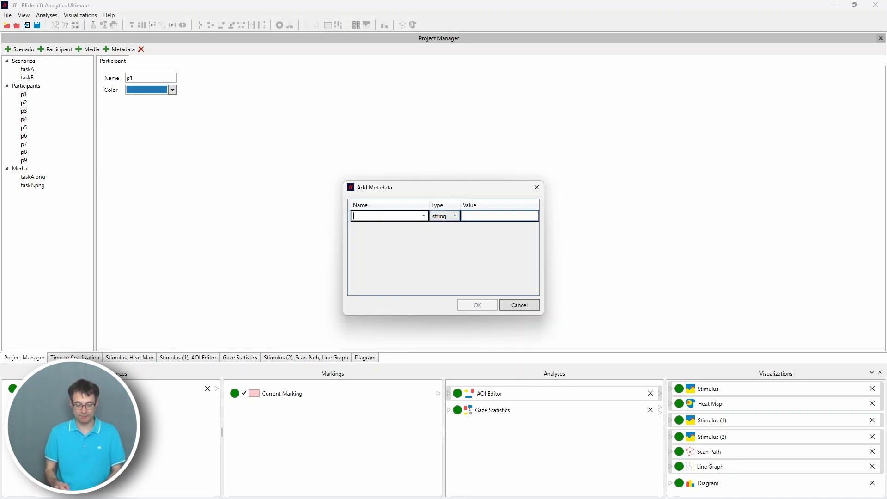
text(Level)
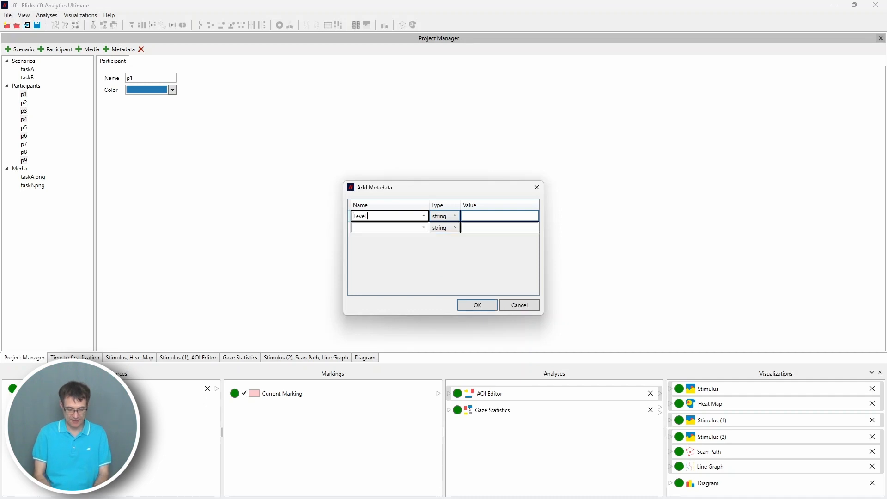
text( of experience)
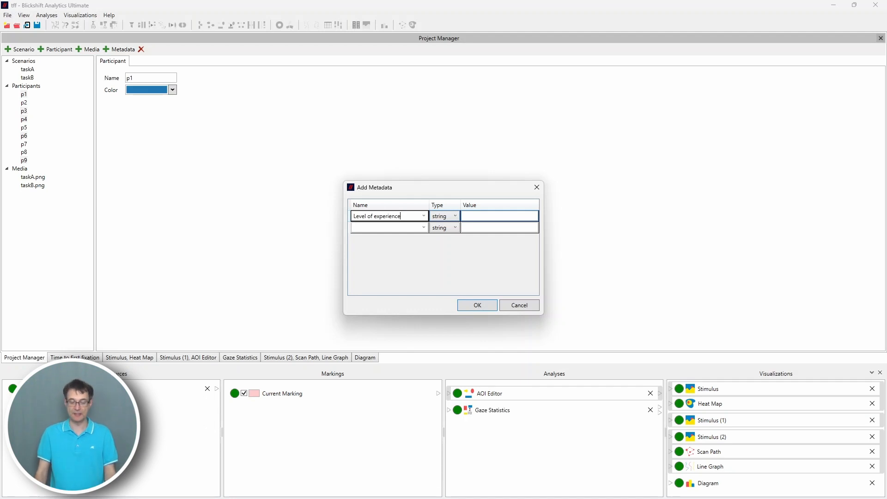
click(494, 215)
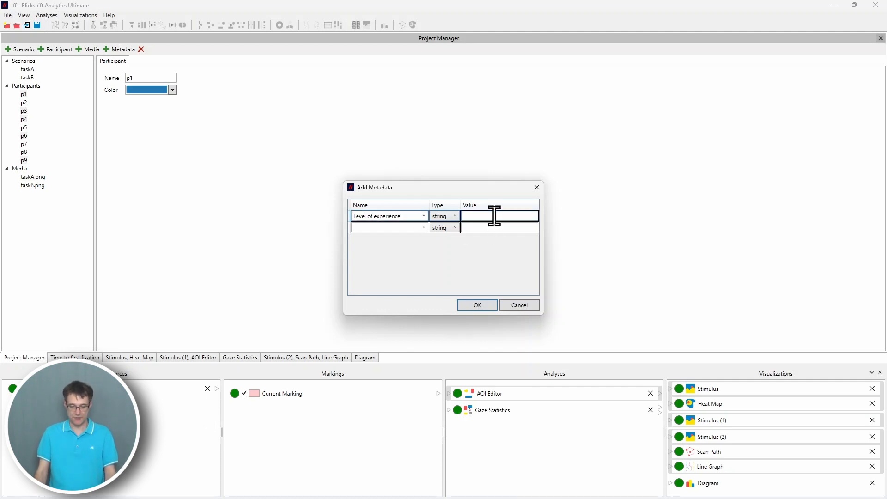
text(high level)
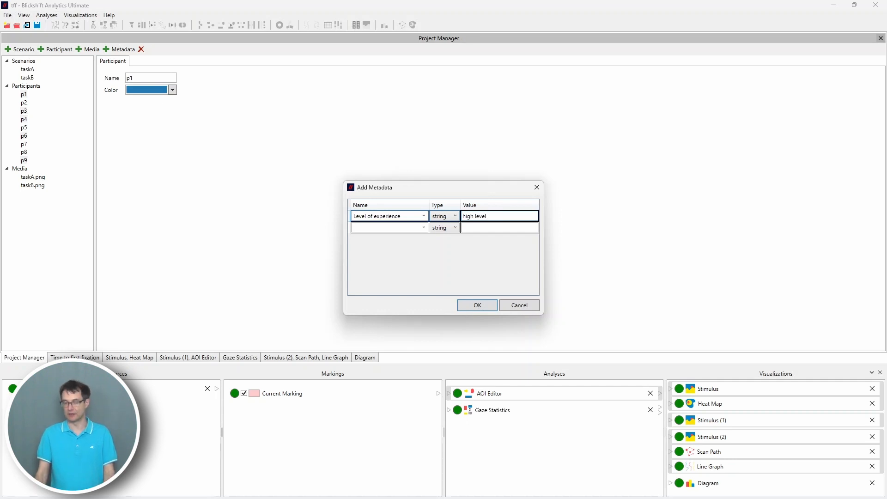
click(478, 306)
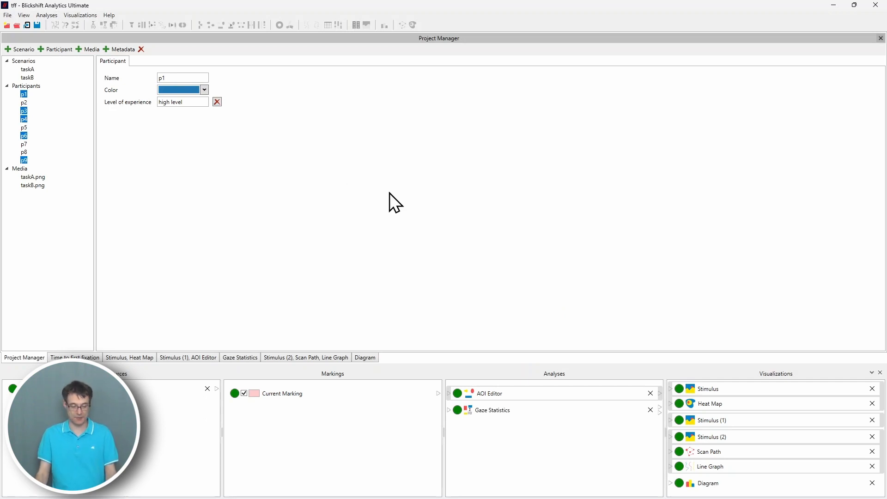
Select participants p2, p5, p7 and p8 and give them Level of experience metadata with value low level.
click(24, 102)
ctrl+click(24, 127)
ctrl+click(24, 144)
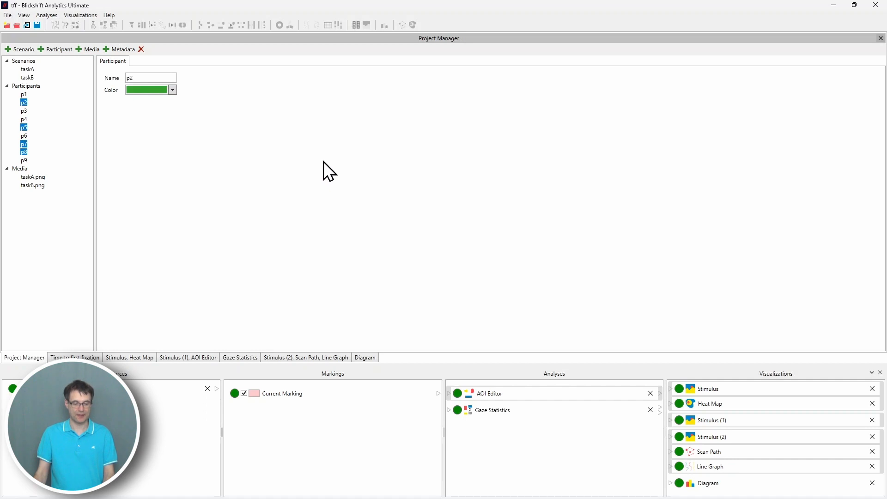
click(129, 52)
click(383, 217)
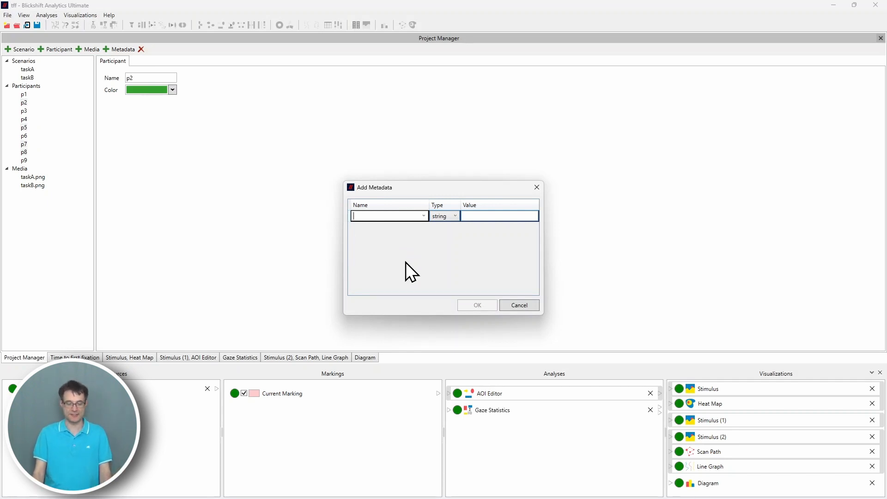
text(Level of experience)
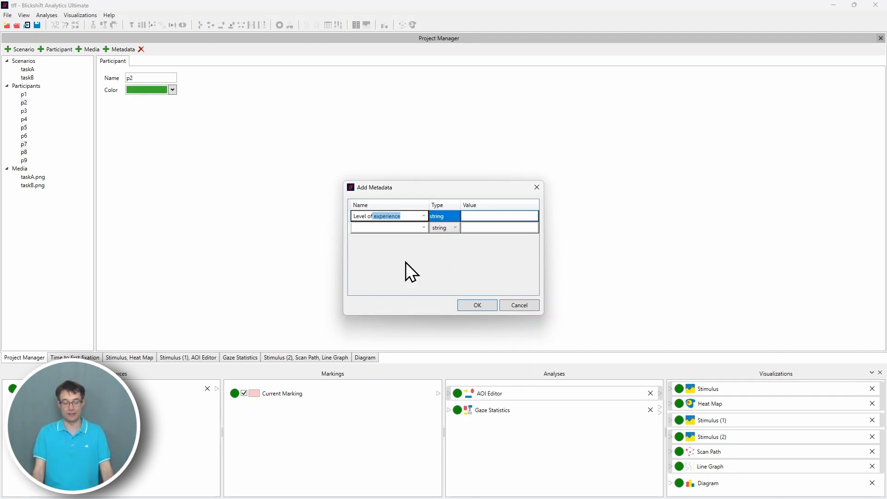
click(484, 216)
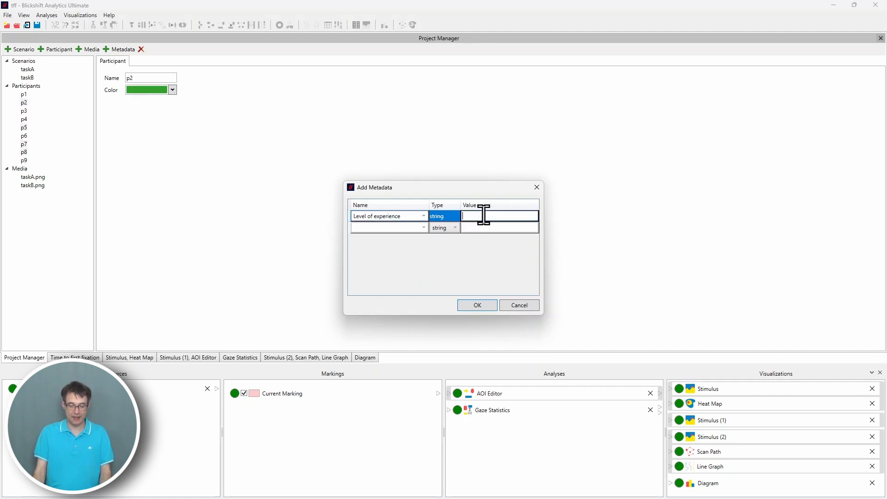
text(low level)
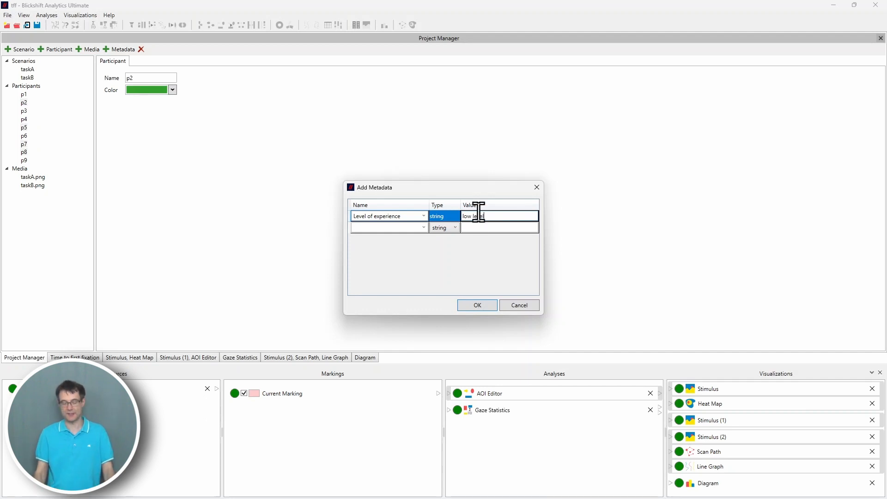
click(468, 305)
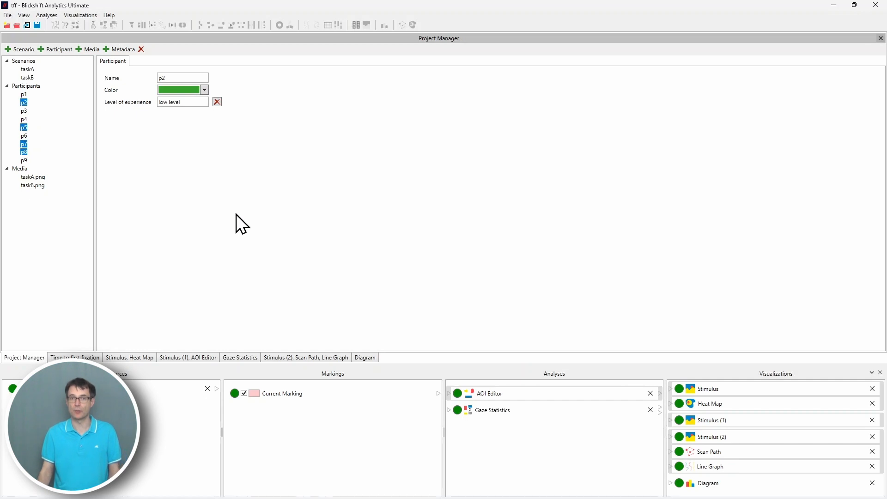
Review the Level of experience value of participants p1, p2 and p3.
click(24, 95)
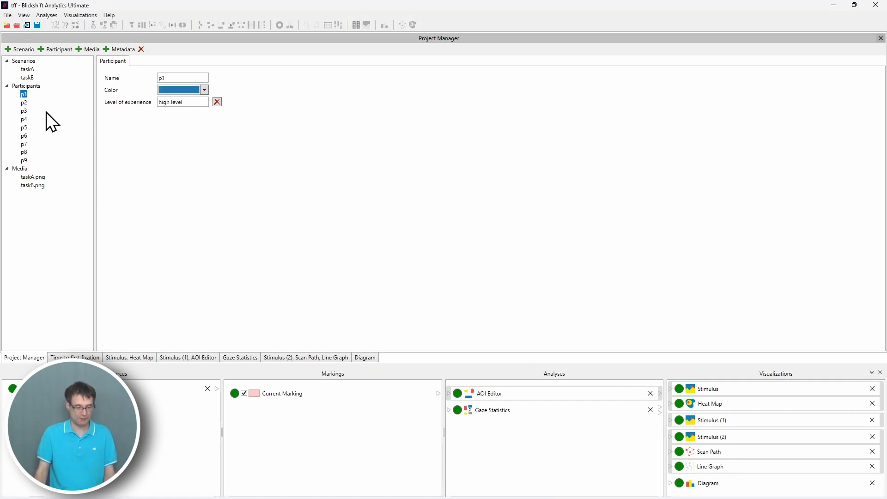
click(23, 103)
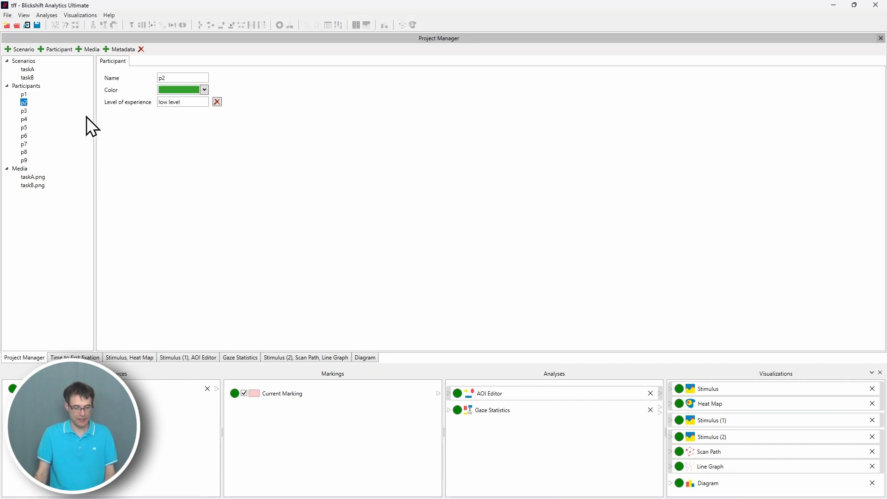
click(24, 111)
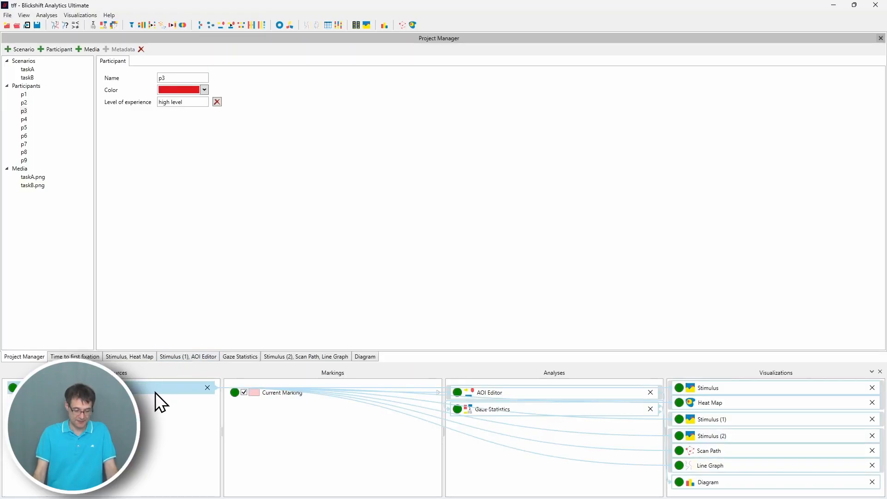
Add a Scan Path visualization to the data source.
right_click(156, 393)
mouse_move(188, 408)
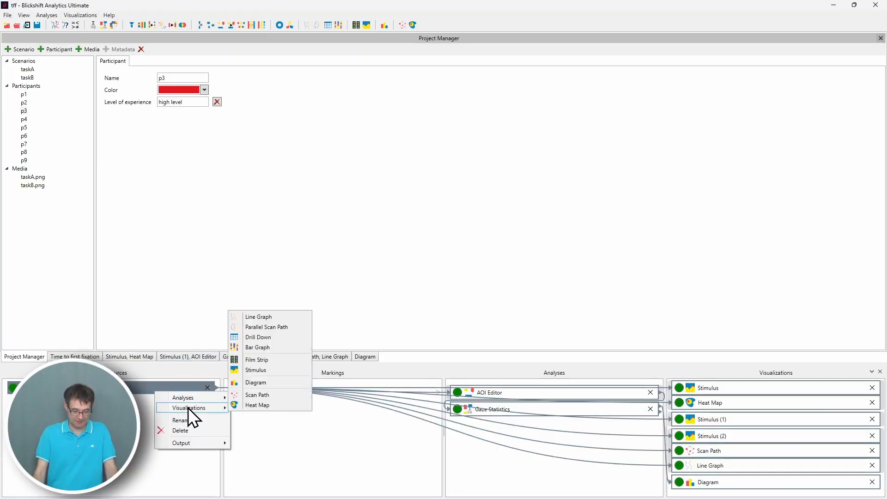
click(285, 395)
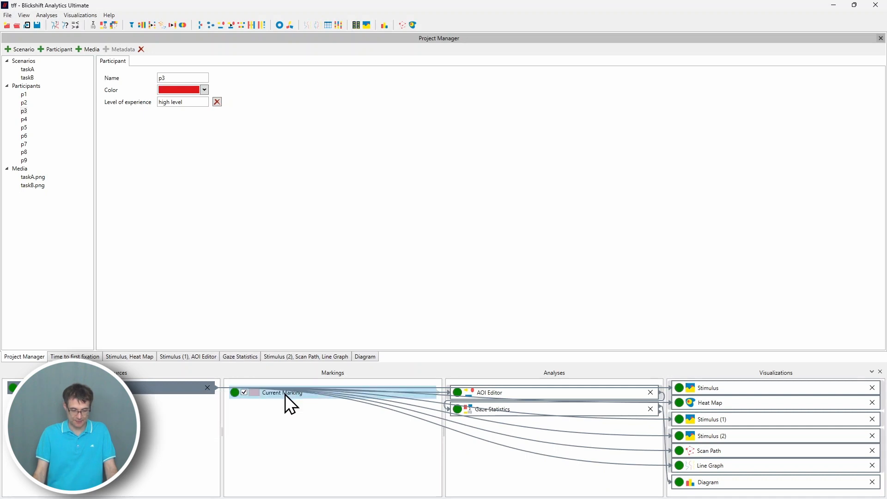
scroll(560, 170, down, 5)
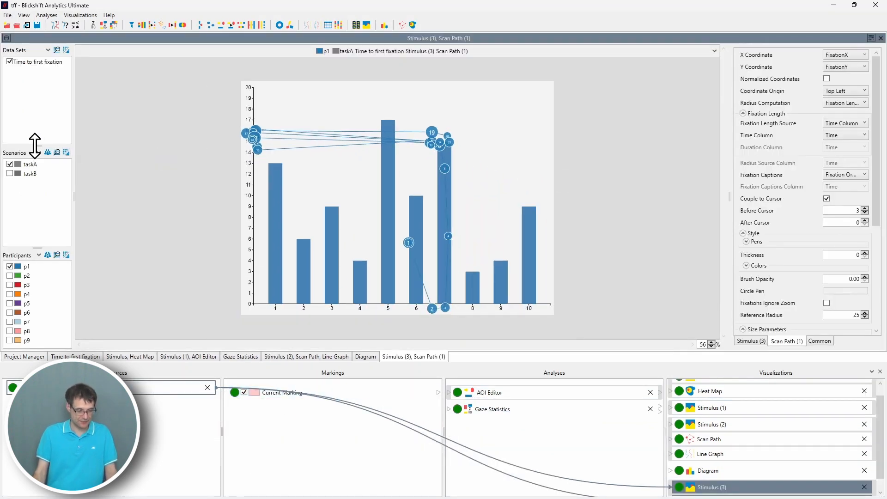
Group the scan path view's participant list by Level of experience, enlarging the participants panel.
drag(37, 145, 37, 99)
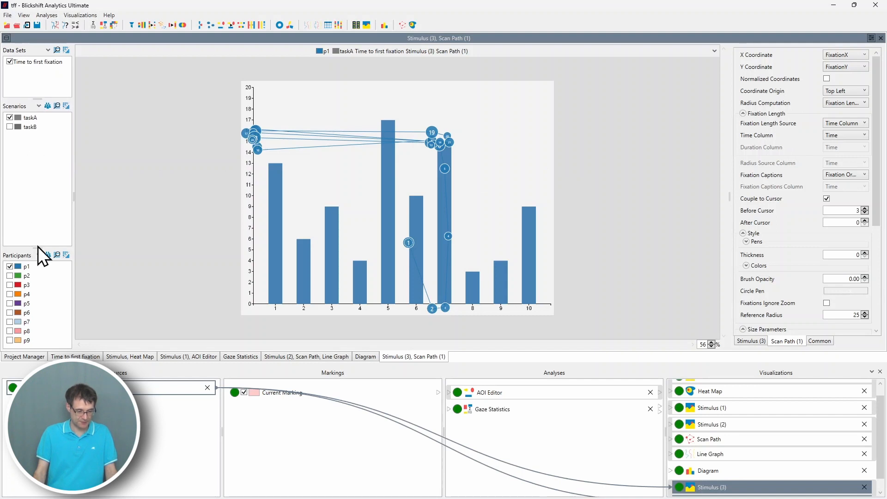
drag(38, 247, 37, 166)
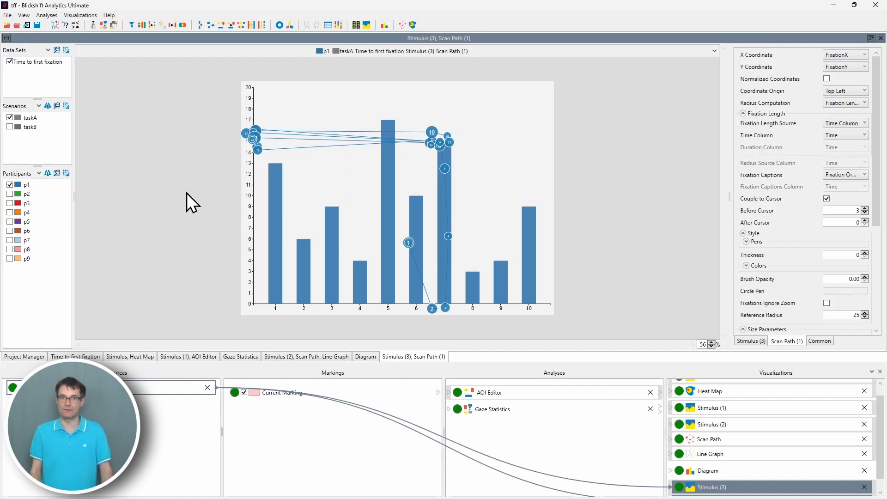
click(47, 174)
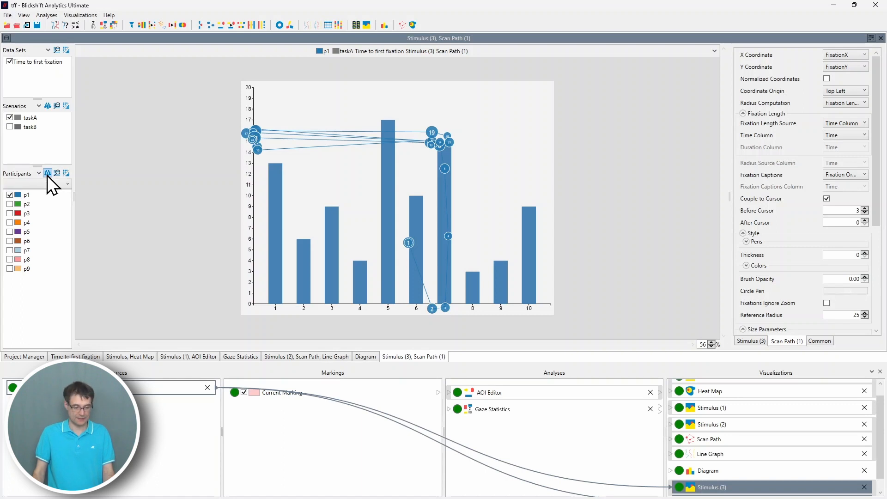
click(60, 185)
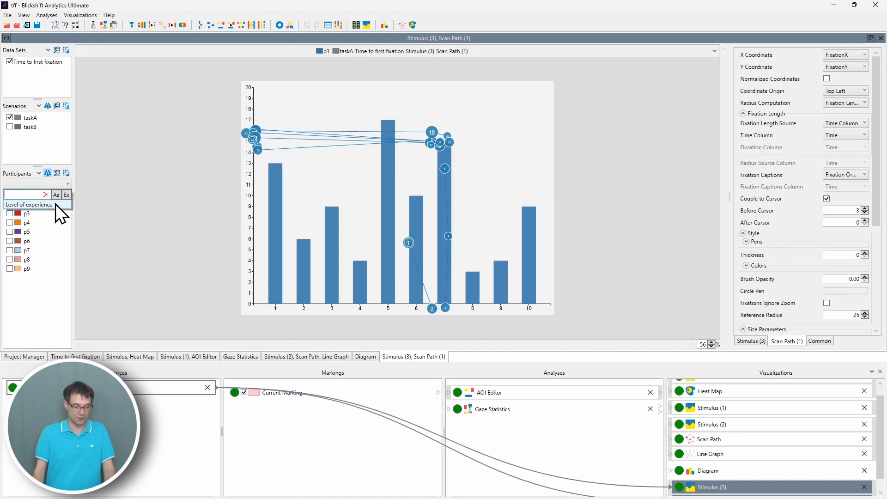
click(56, 204)
drag(73, 211, 126, 209)
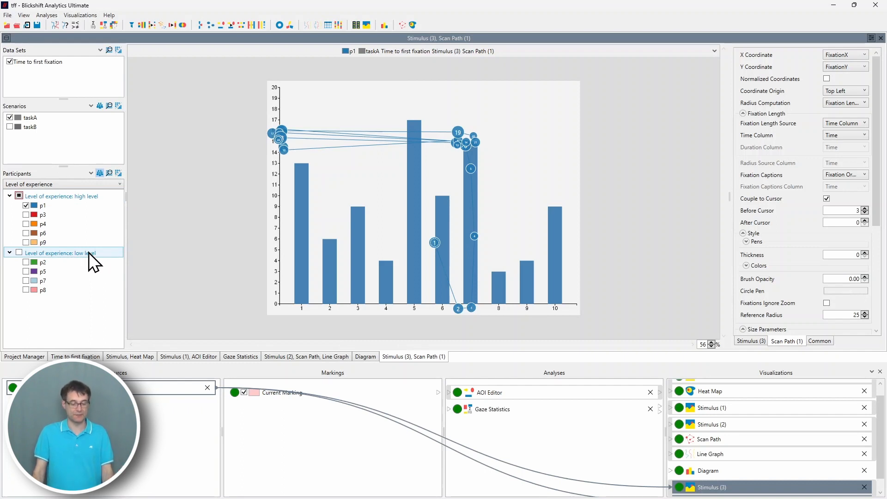
Check the high level experience group, then invert the checked participants to show the low level group.
click(19, 196)
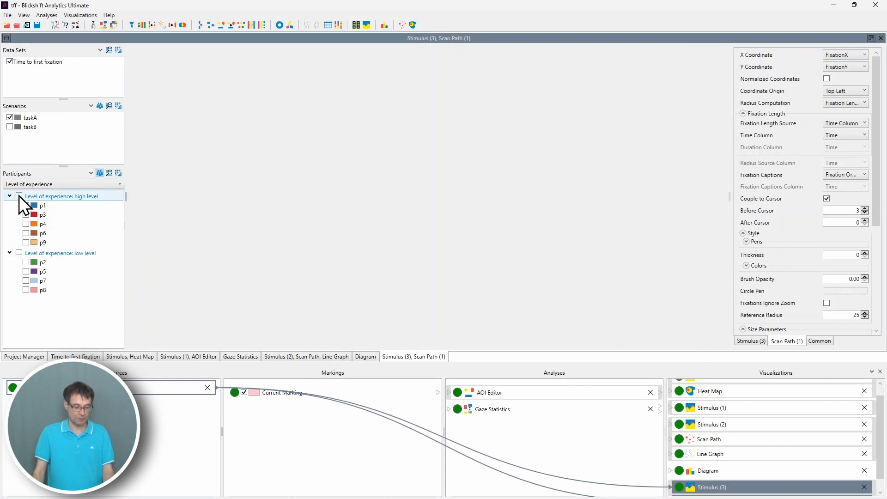
ctrl+scroll(448, 274, down, 5)
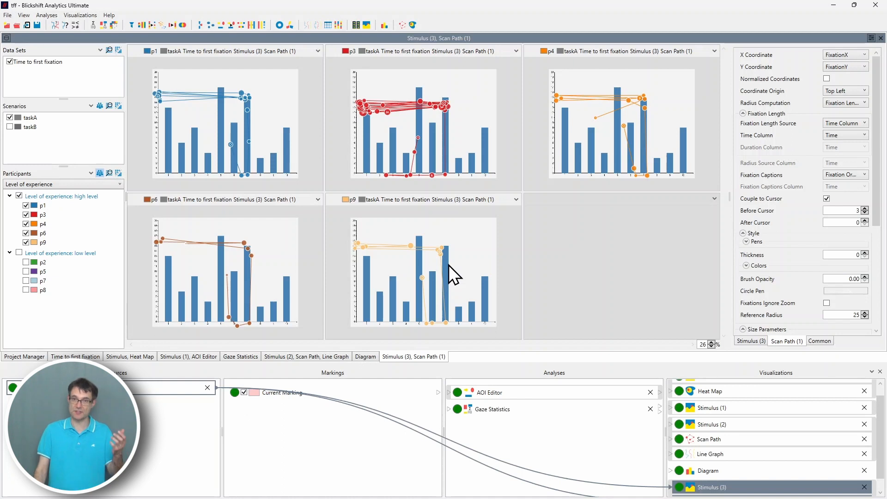
right_click(73, 198)
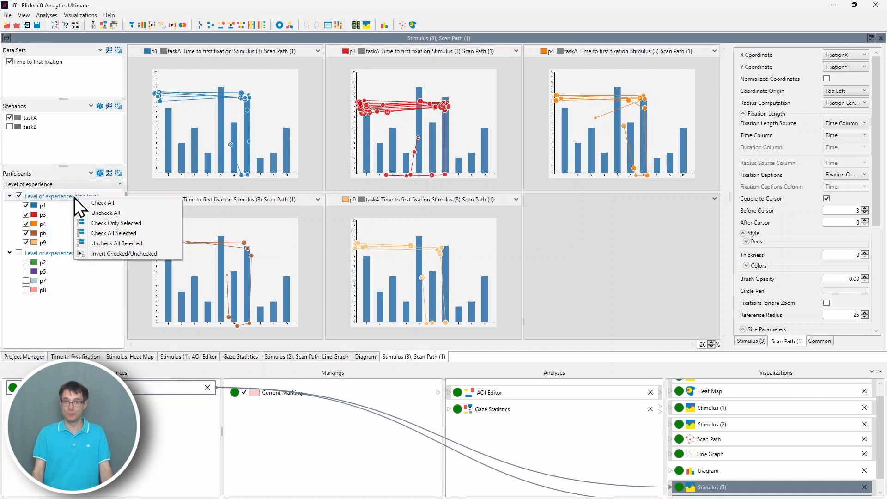
click(102, 254)
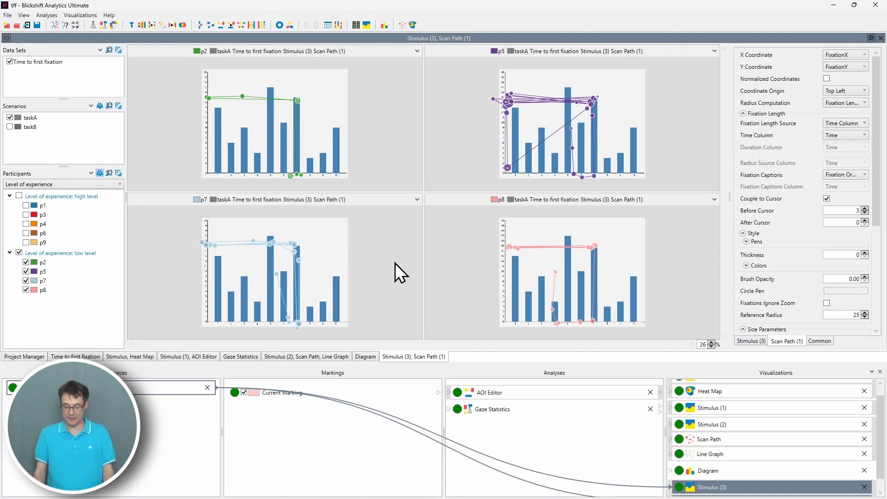
Open the Gaze Statistics view and group its participant list by Level of experience.
click(526, 412)
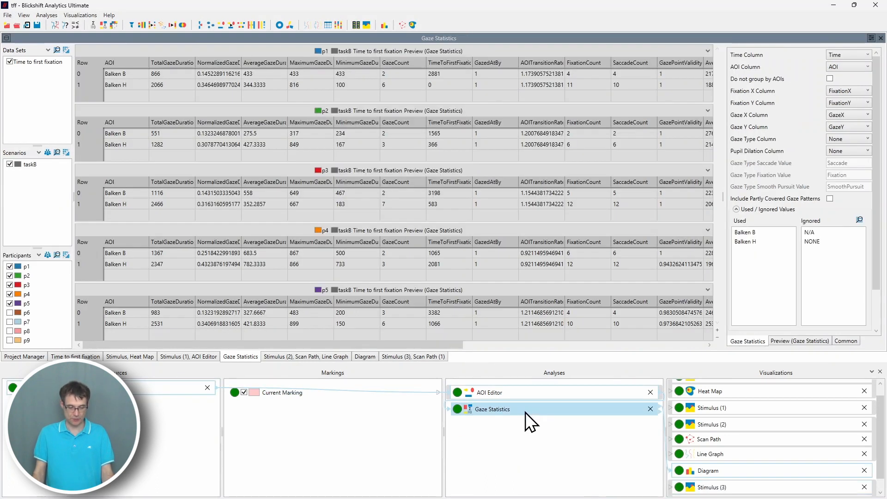
drag(35, 249, 38, 206)
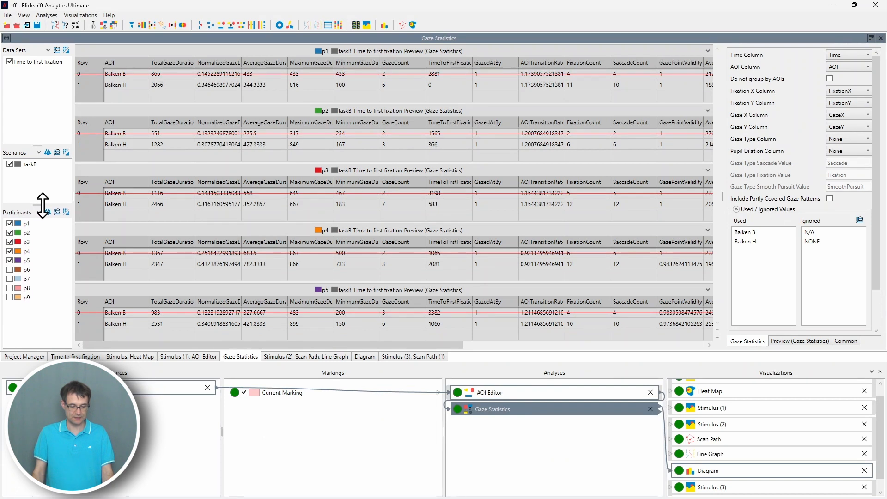
click(46, 212)
click(51, 221)
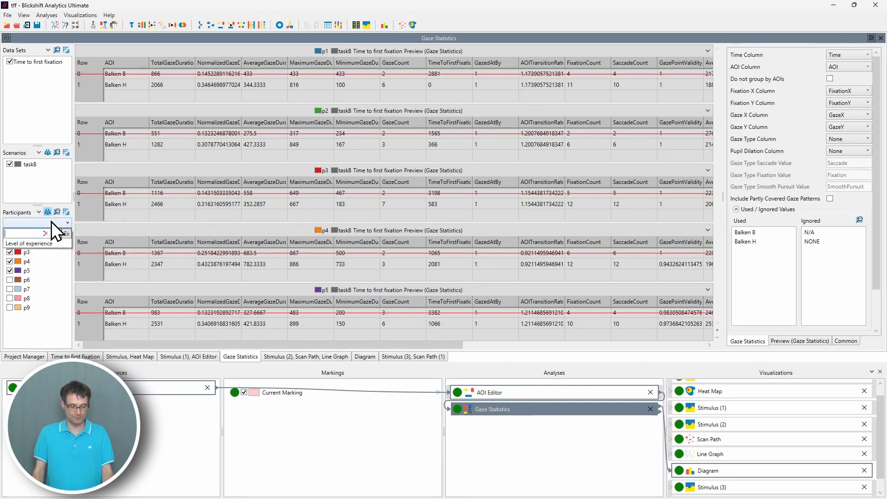
click(52, 243)
drag(73, 230, 138, 229)
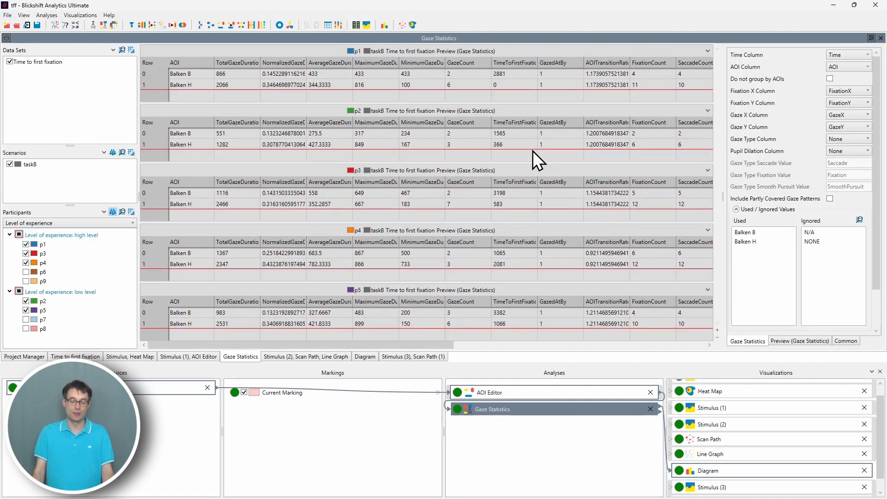
Check all high level participants and uncheck the low level group in the gaze statistics.
click(19, 234)
click(20, 235)
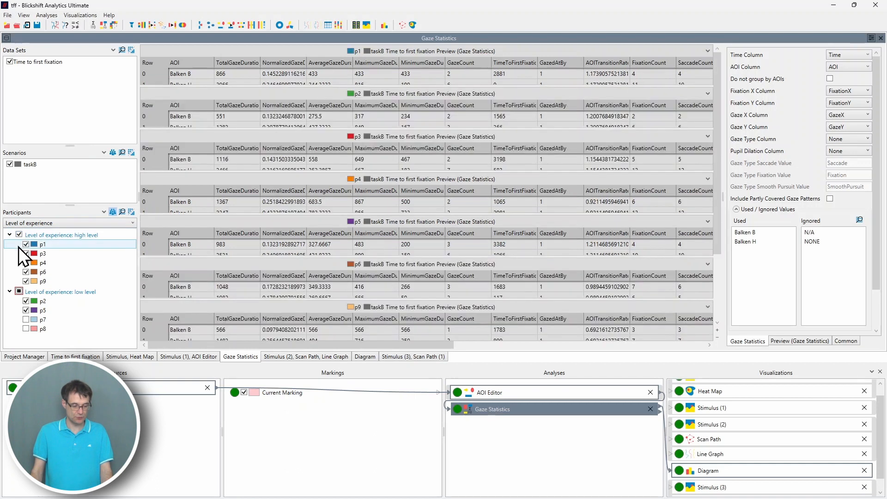
click(18, 291)
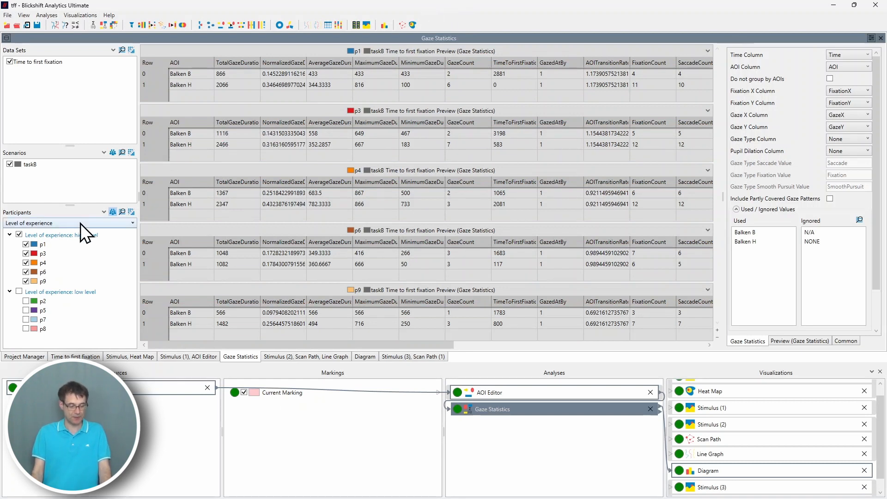
Invert the checked participants, then check the high level group as well.
right_click(88, 236)
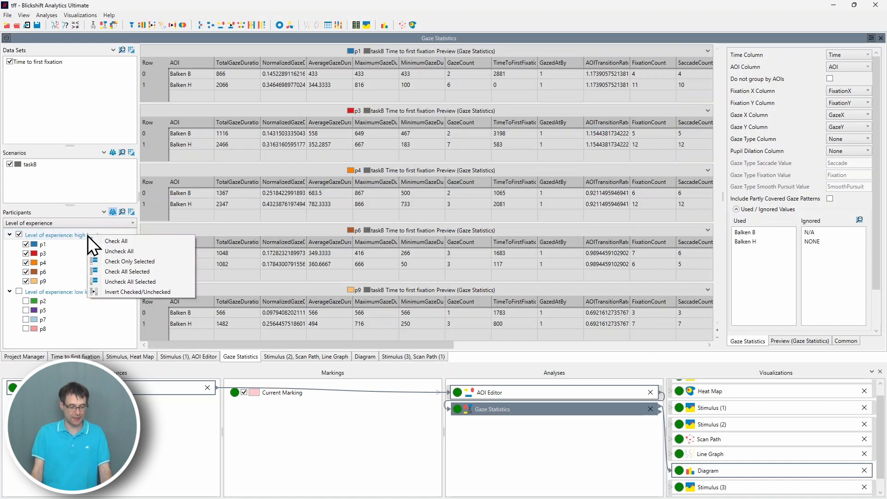
click(132, 290)
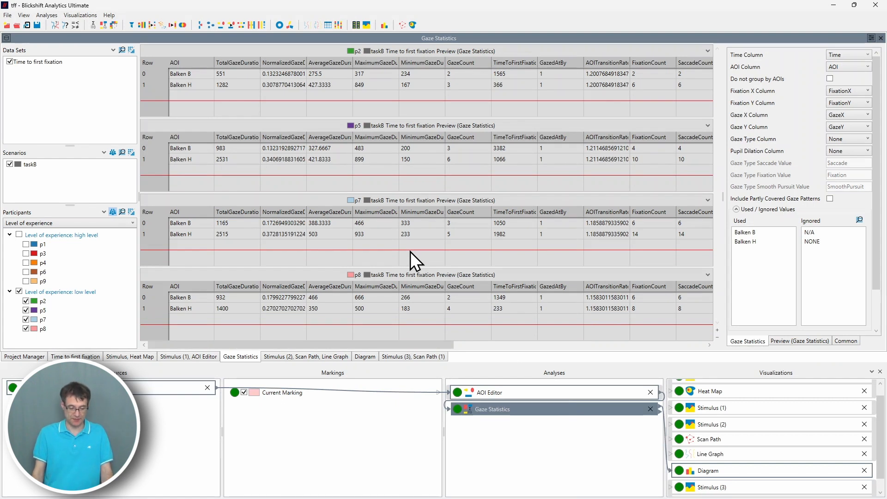
click(18, 234)
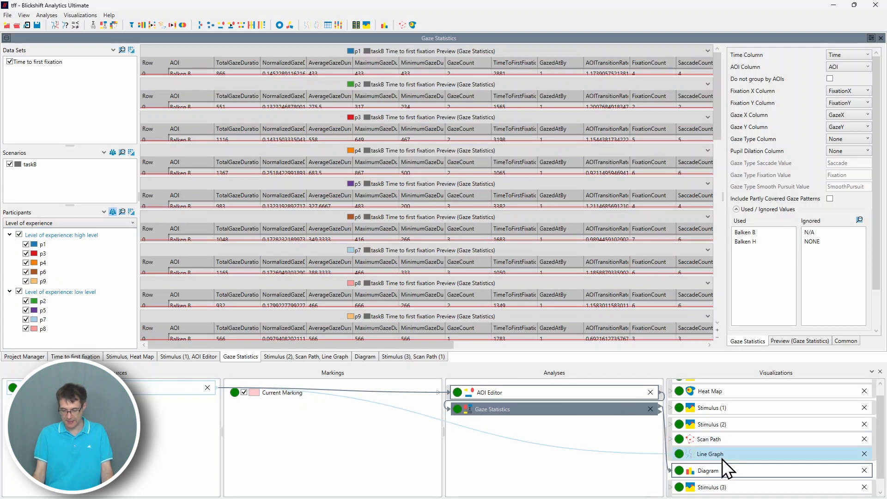
Open the Diagram view and check only the high level experience group's participants.
click(734, 470)
drag(30, 246, 124, 191)
click(19, 226)
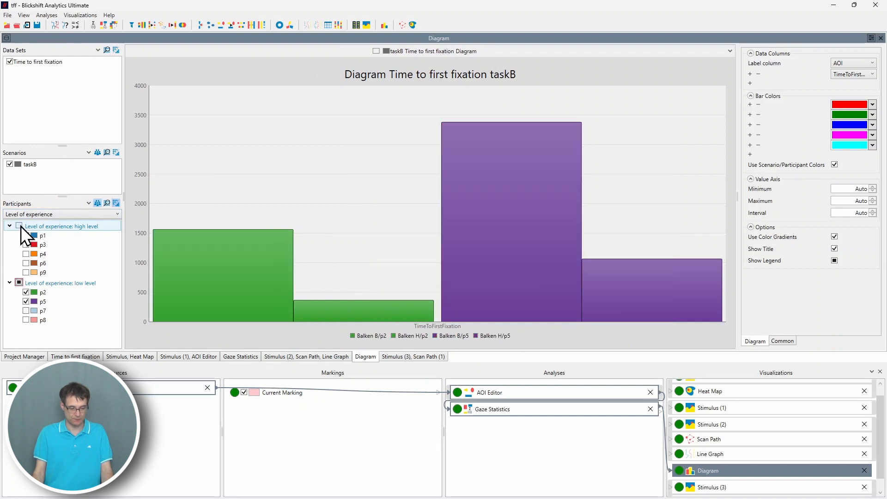
click(21, 226)
Uncheck the low level experience group's participants in the diagram.
click(19, 283)
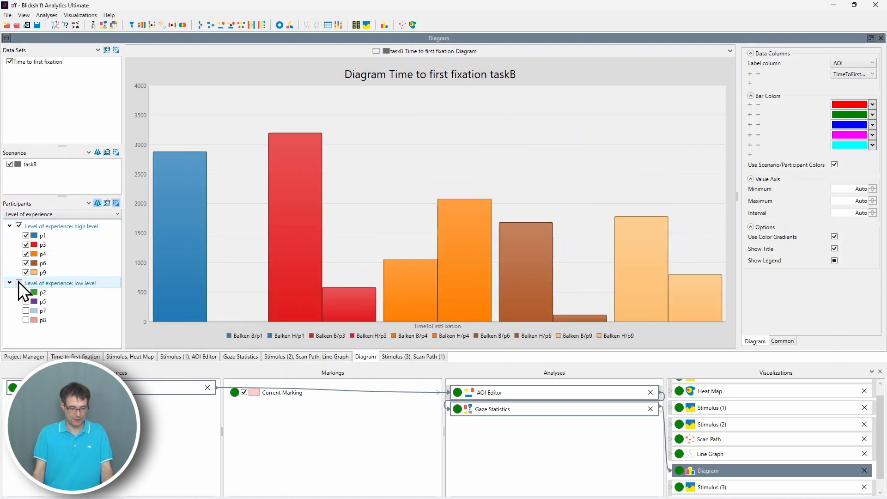
click(19, 281)
click(18, 281)
click(26, 301)
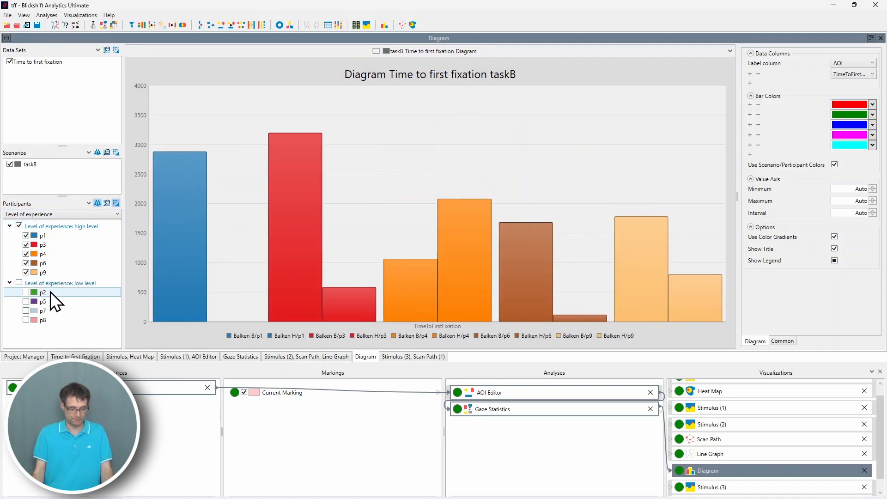